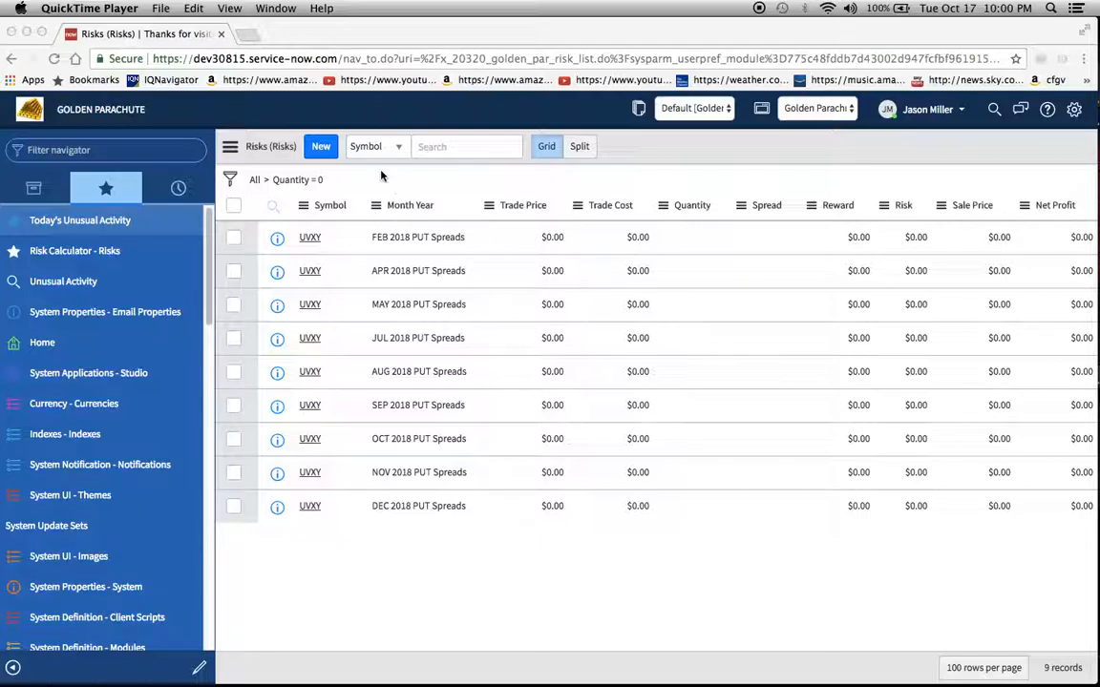
# - View the blank form for a new risk record and return to the Risks list
pyautogui.click(318, 148)
pyautogui.click(318, 149)
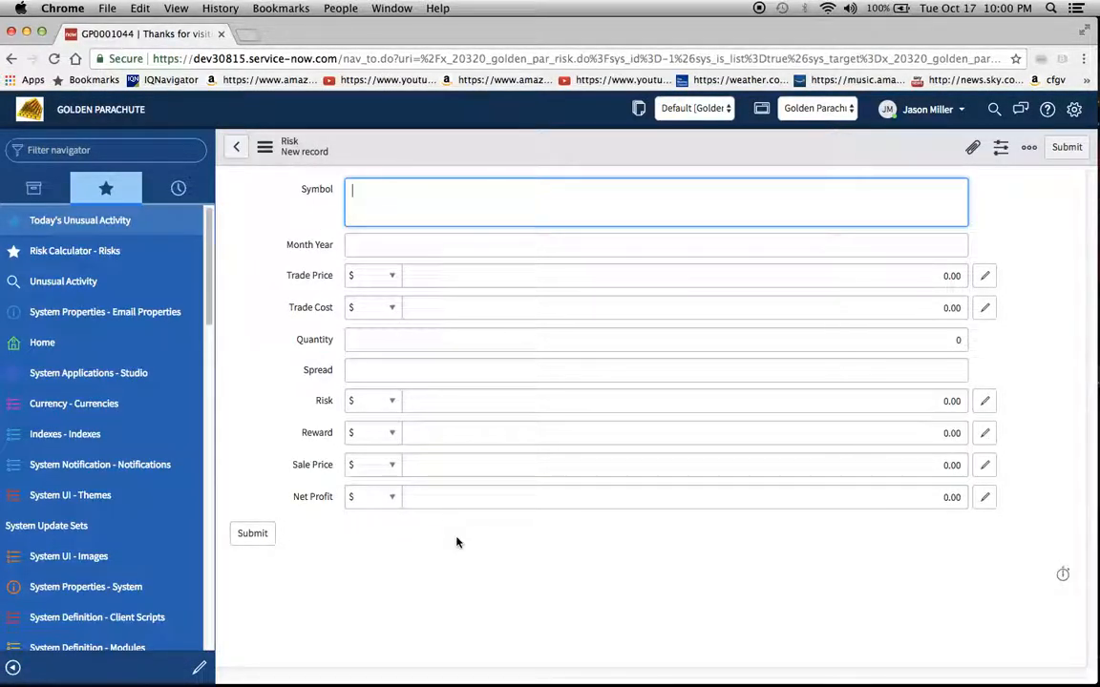
pyautogui.click(237, 150)
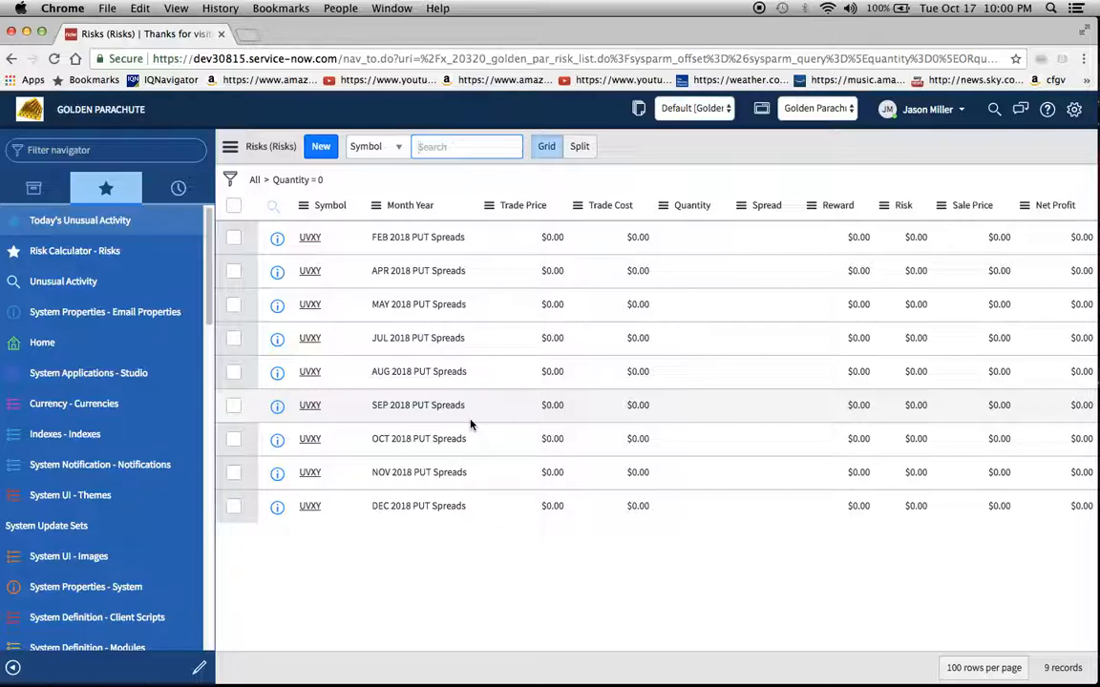
# - Enable List edit insert row in the list control of the Risk table and save the change
pyautogui.click(229, 148)
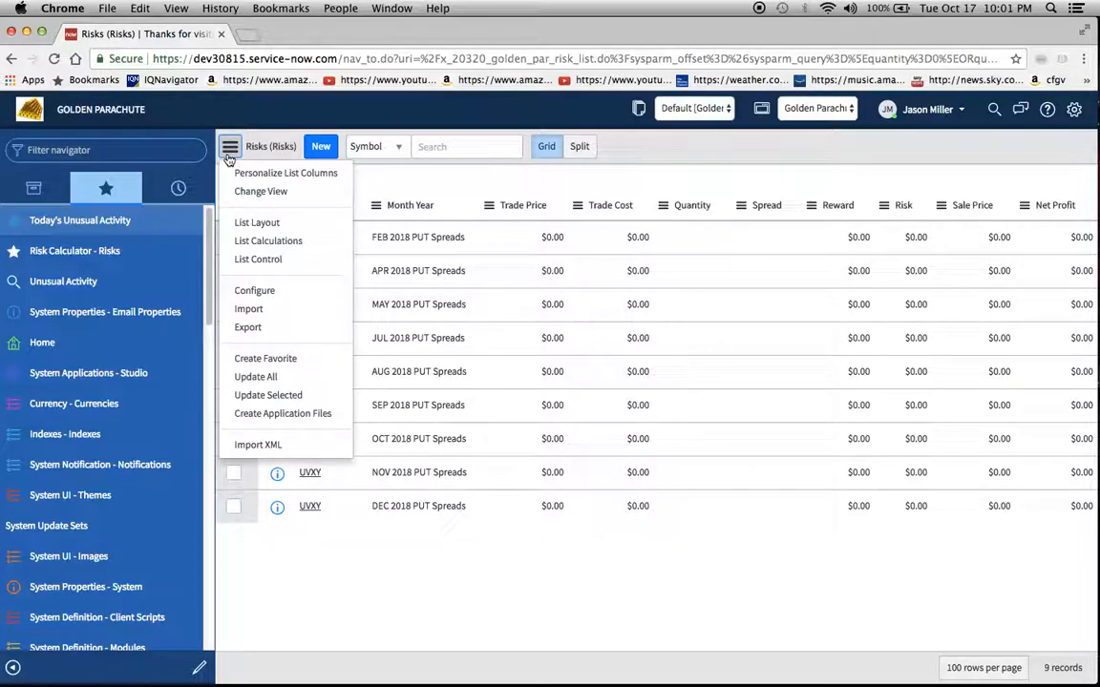
pyautogui.click(260, 258)
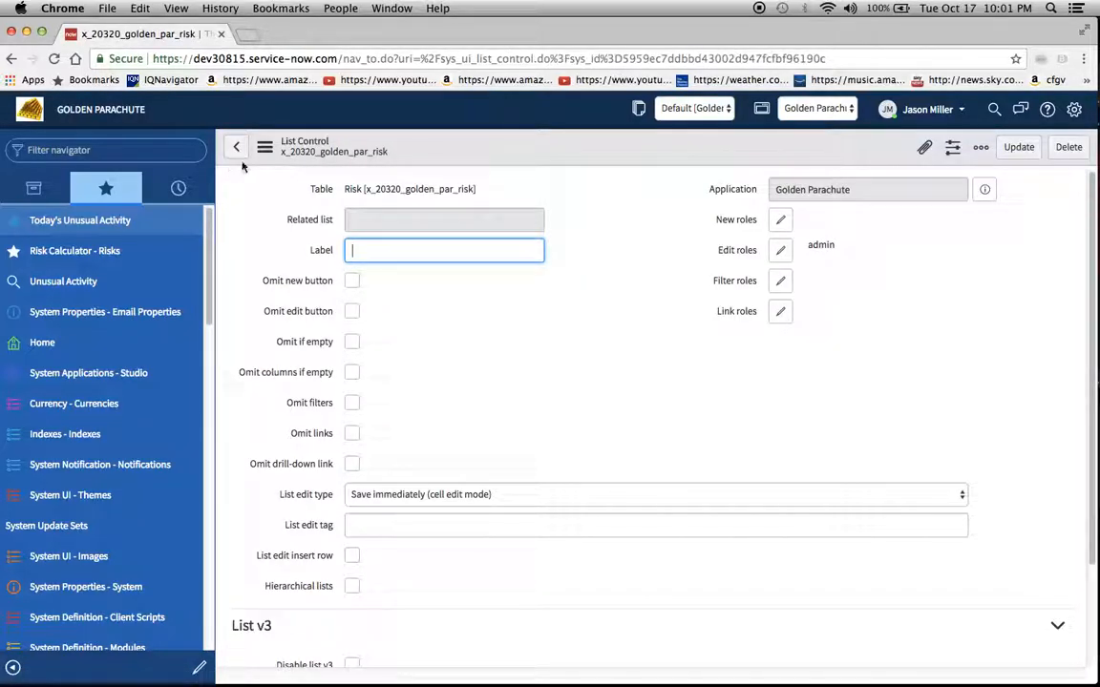
pyautogui.scroll(-2, 683, 321)
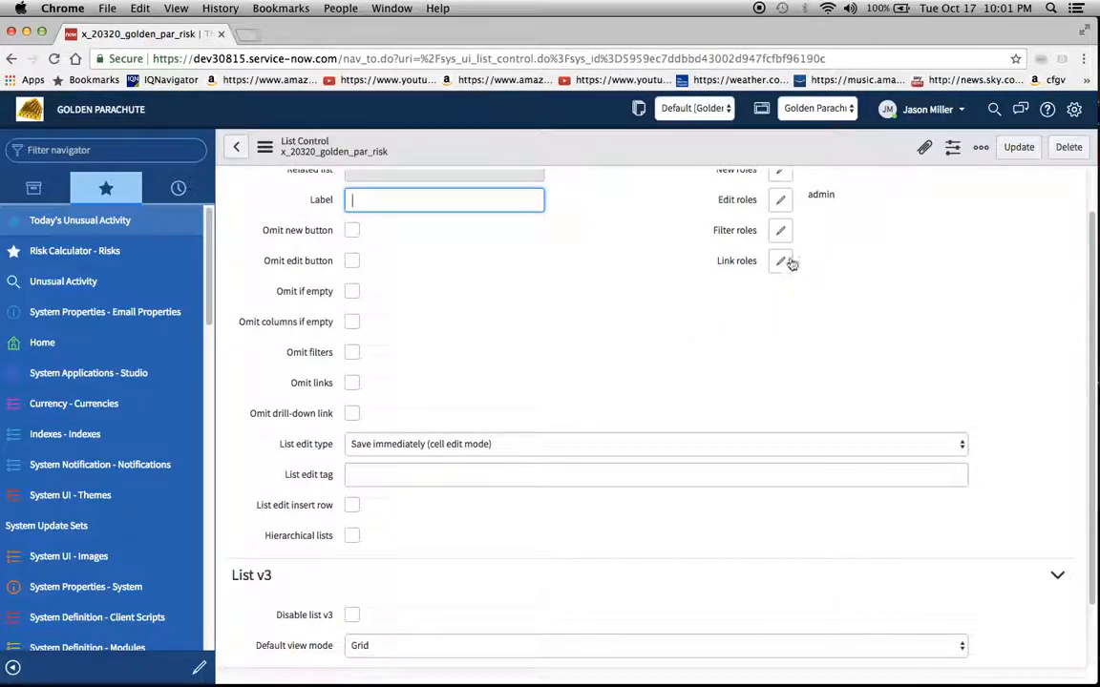
pyautogui.scroll(-3, 526, 333)
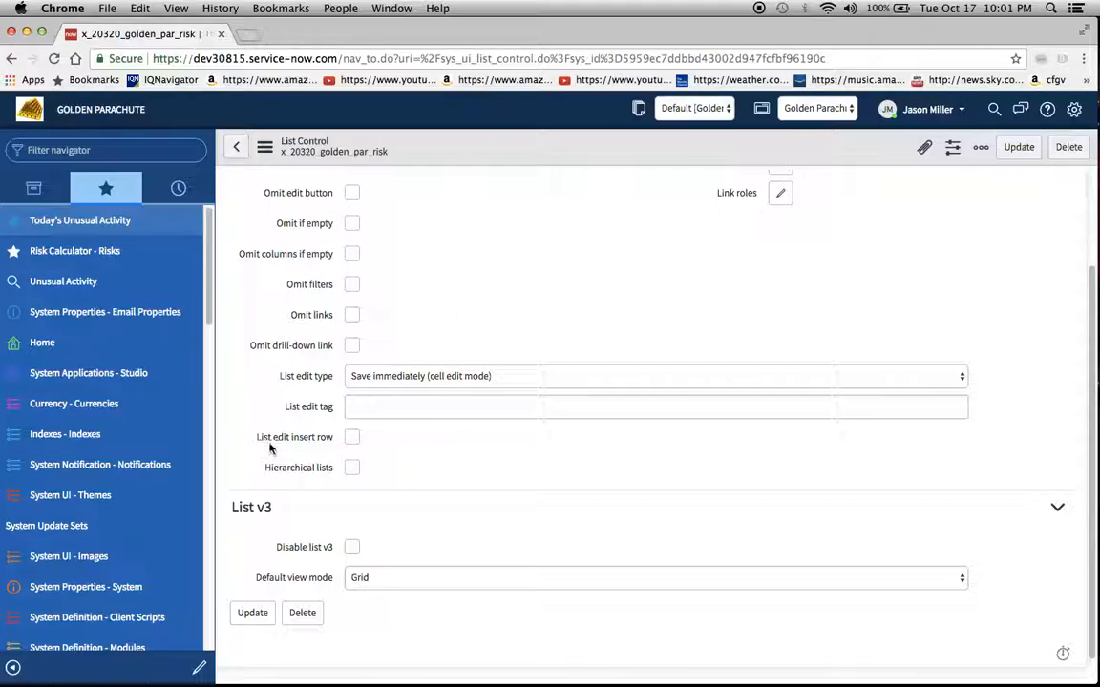
pyautogui.click(351, 440)
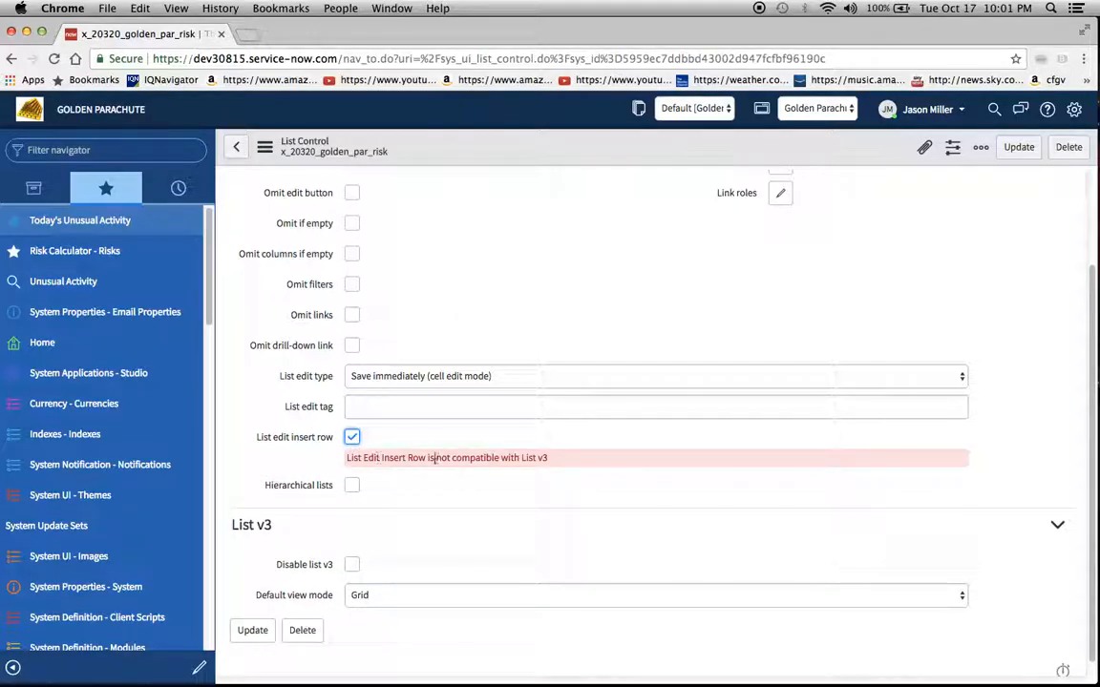
pyautogui.scroll(2, 472, 458)
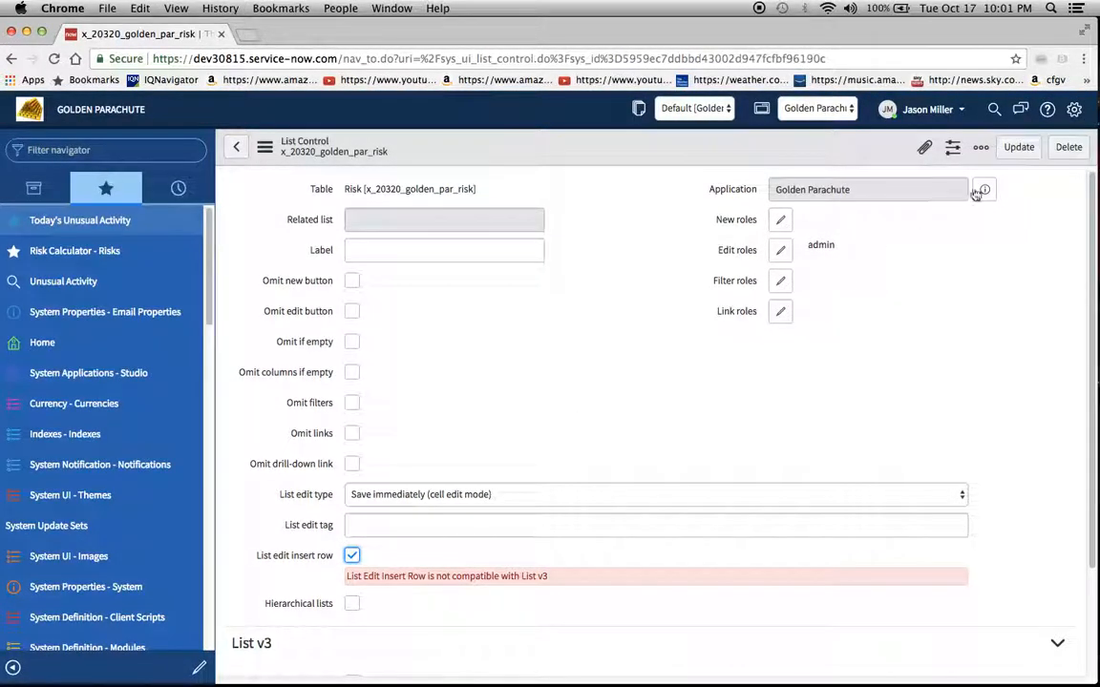
pyautogui.click(1018, 149)
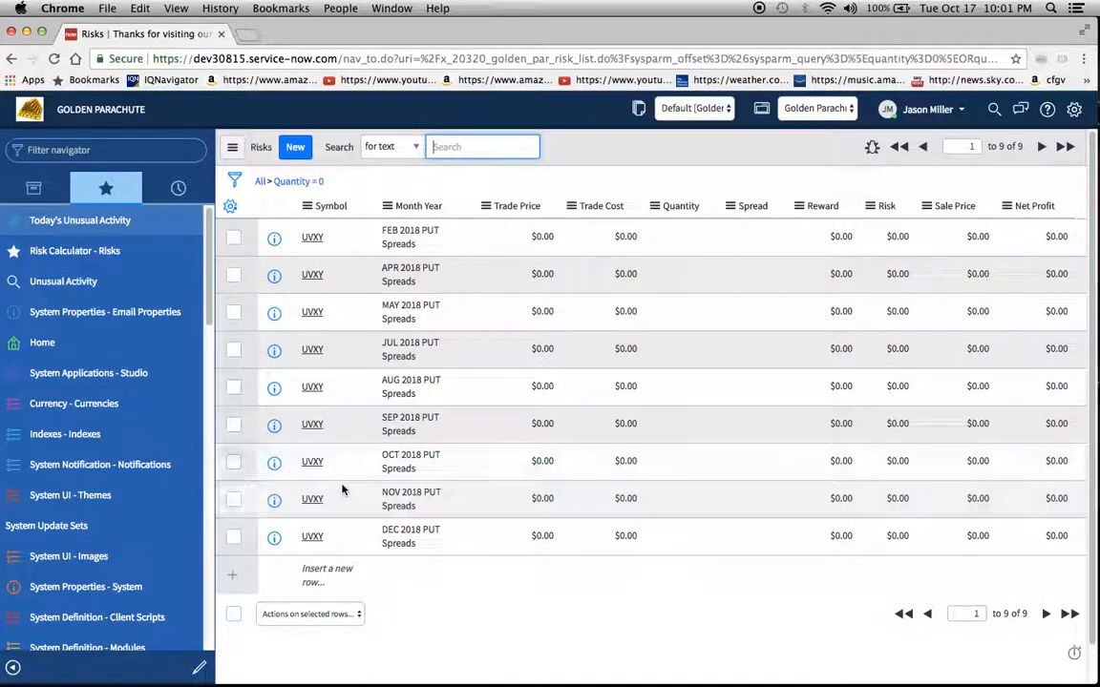
# - Insert a new row at the end of the Risks list with the symbol AMZN
pyautogui.click(308, 577)
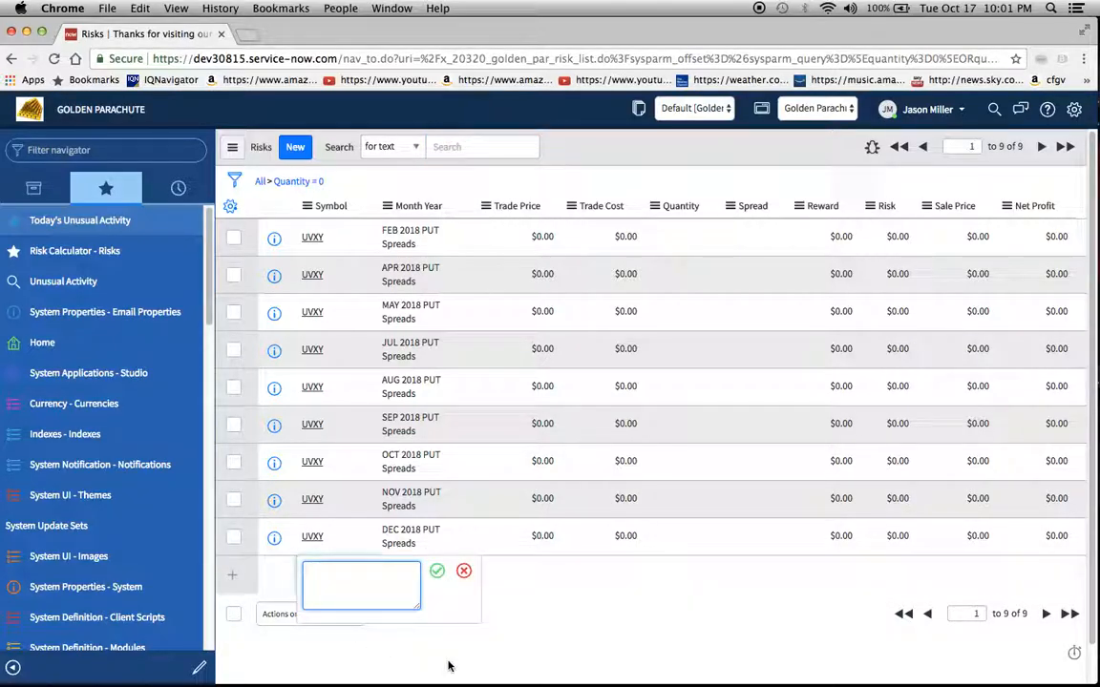
pyautogui.write('AMZN')
pyautogui.press('Return')
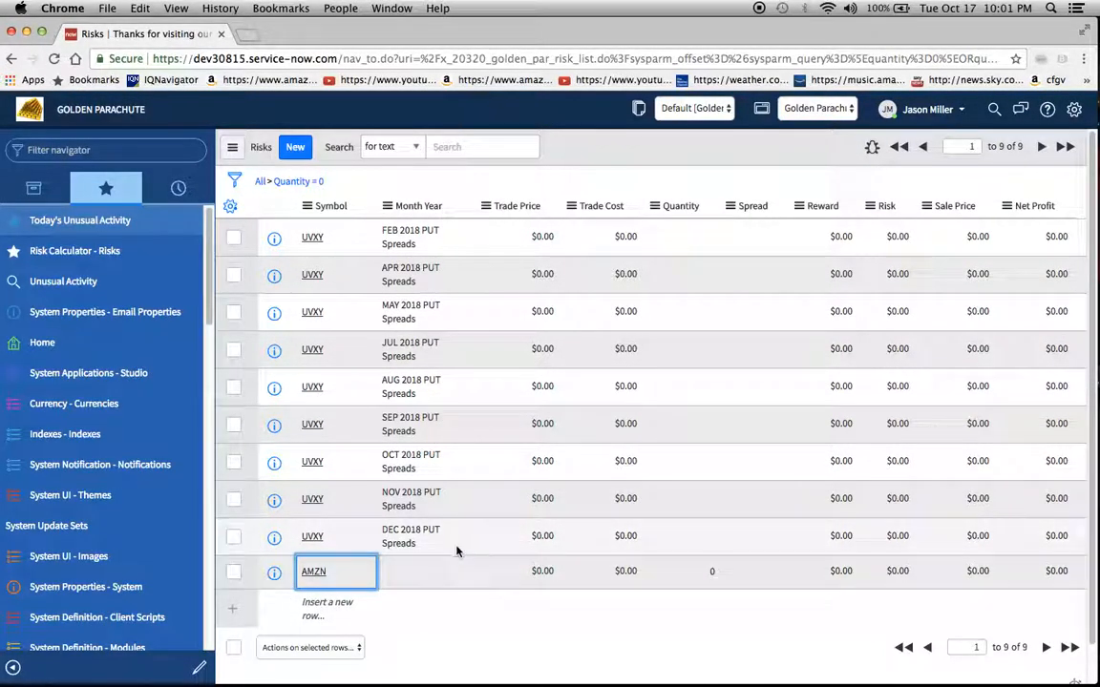
pyautogui.click(426, 577)
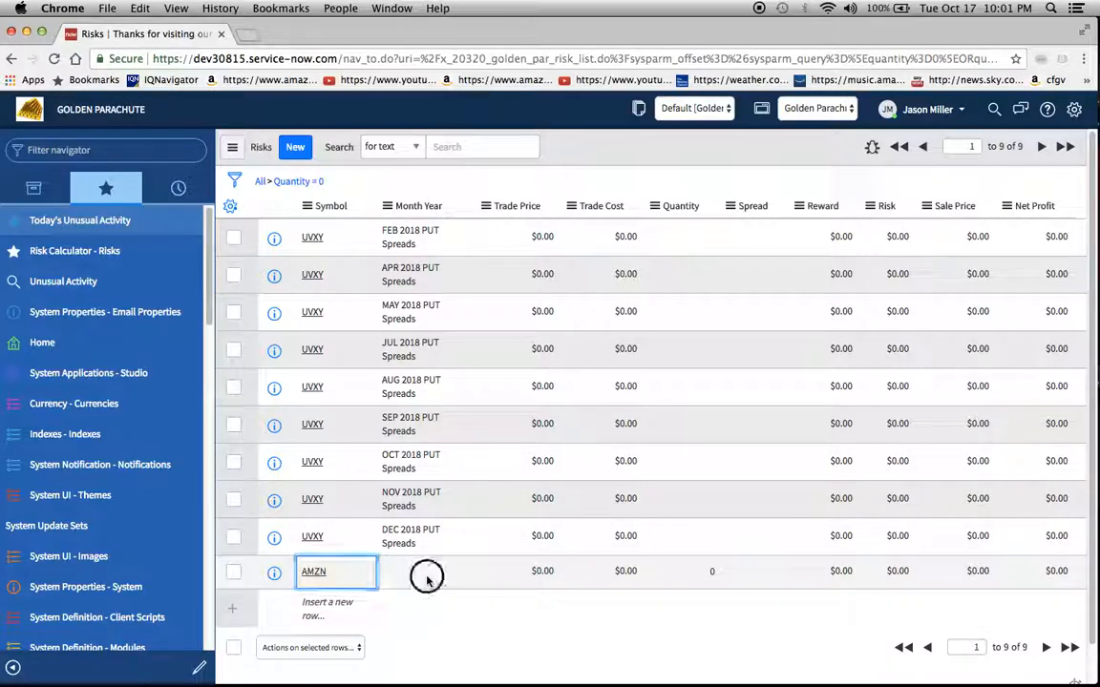
pyautogui.doubleClick(427, 578)
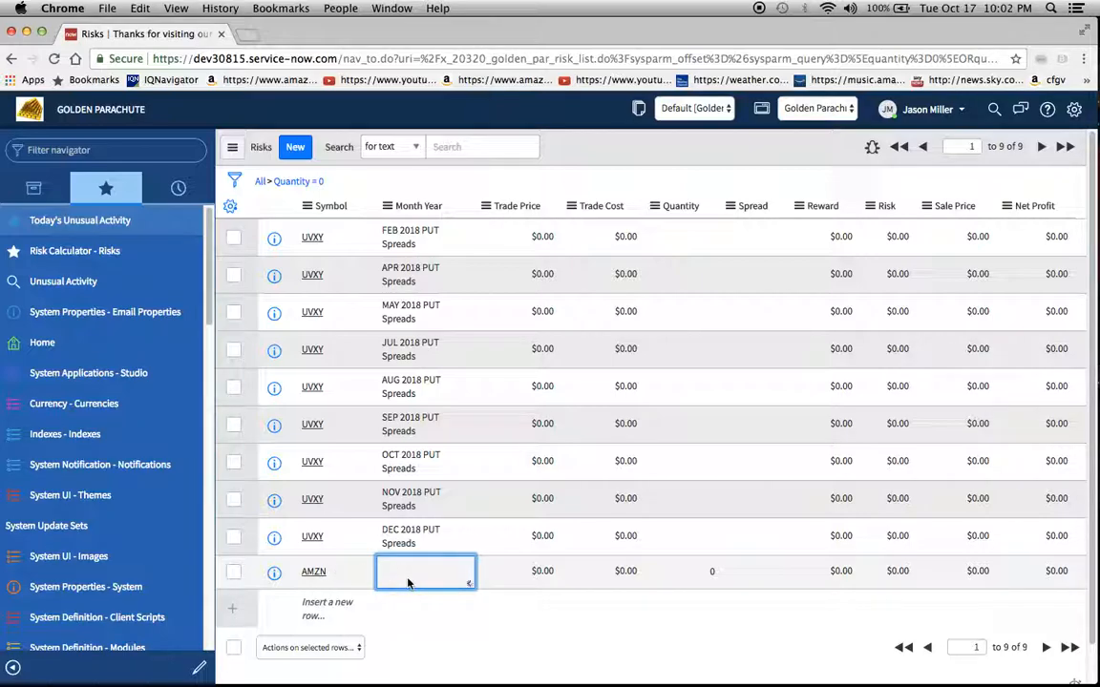
pyautogui.doubleClick(407, 581)
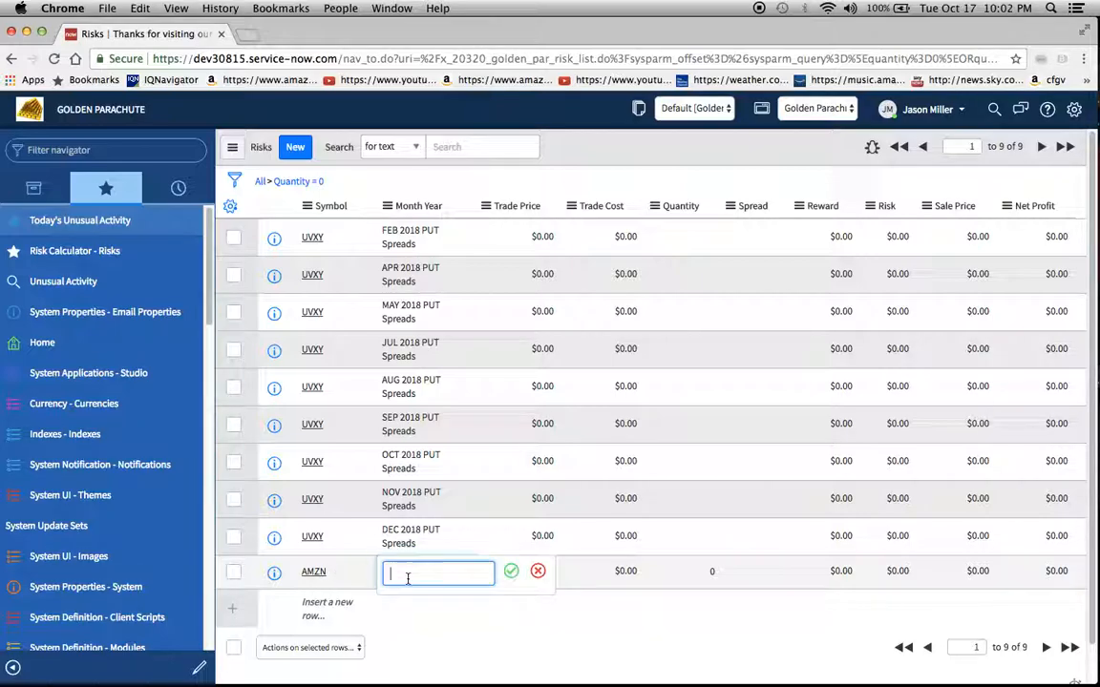
pyautogui.click(538, 571)
pyautogui.click(518, 611)
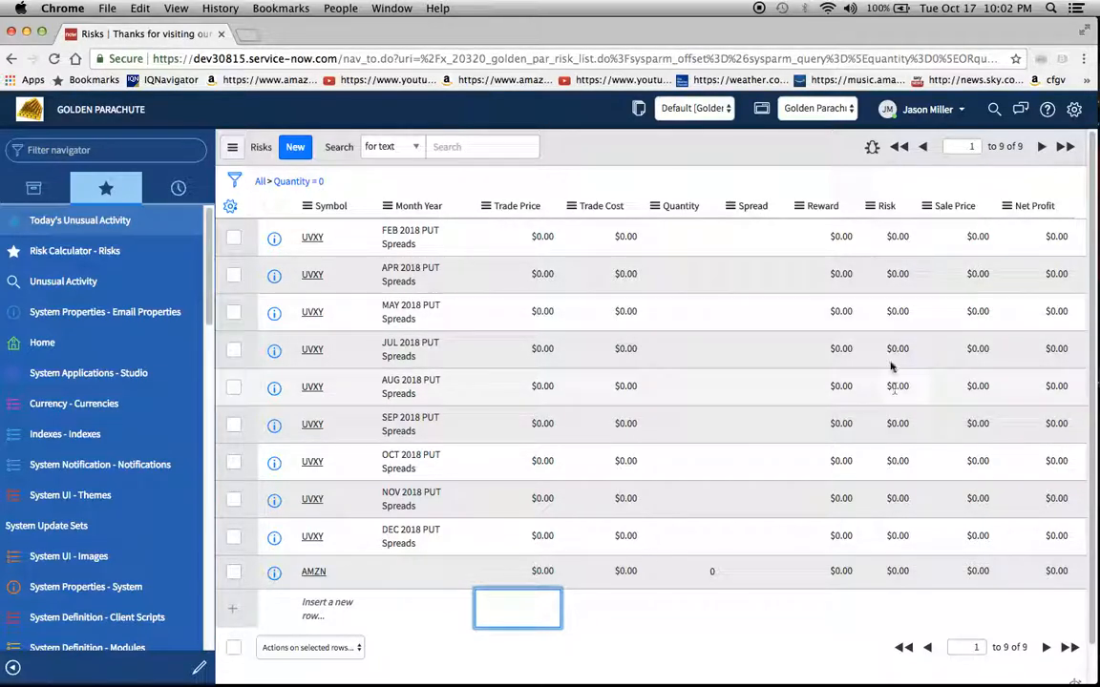
# - Remove the Quantity conditions from the filter and run it to list all risk records
pyautogui.click(232, 183)
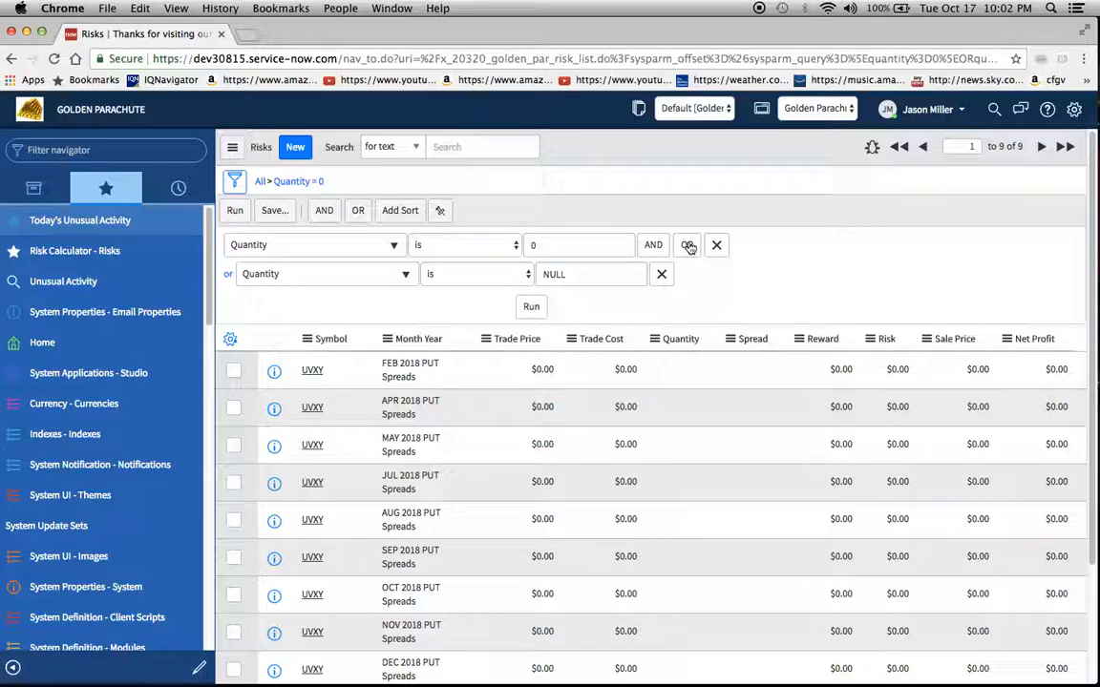
pyautogui.click(717, 245)
pyautogui.click(535, 274)
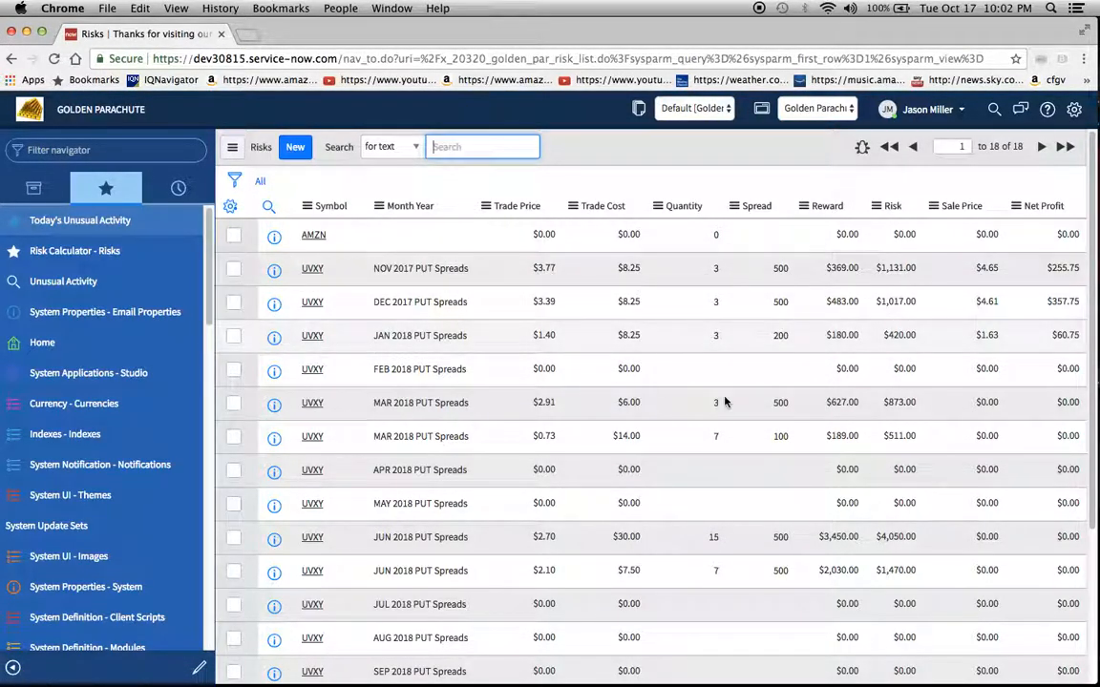
pyautogui.scroll(-5, 724, 400)
pyautogui.scroll(5, 723, 400)
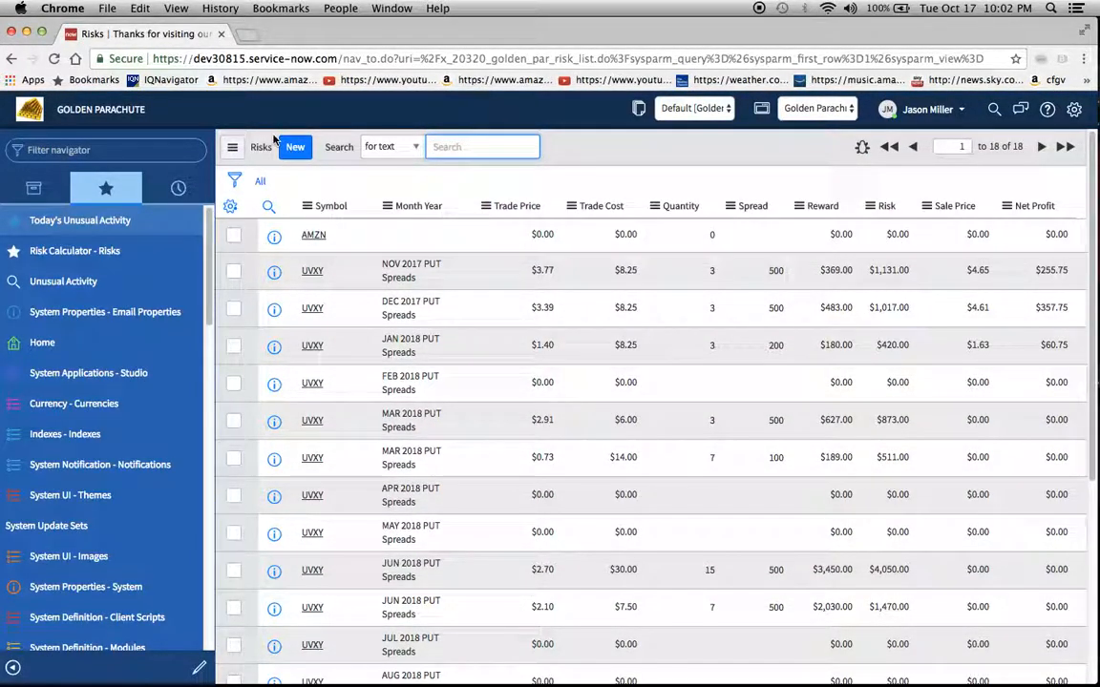
# - Add an average value calculation to the Trade Price column of the Risks list
pyautogui.click(230, 146)
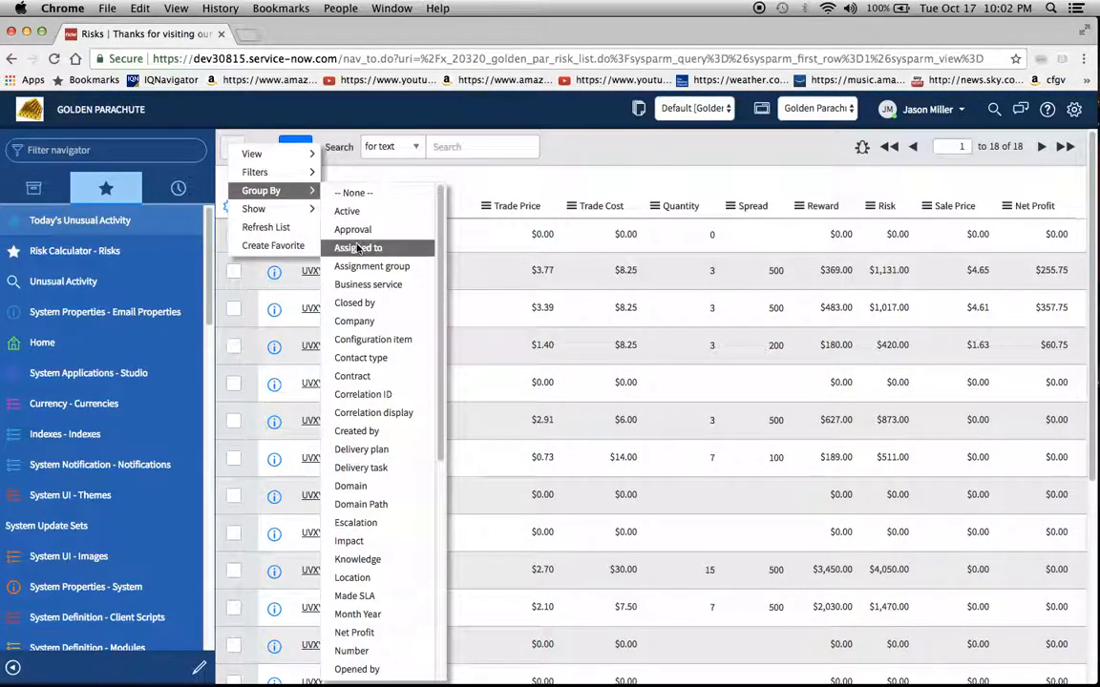
pyautogui.rightClick(503, 212)
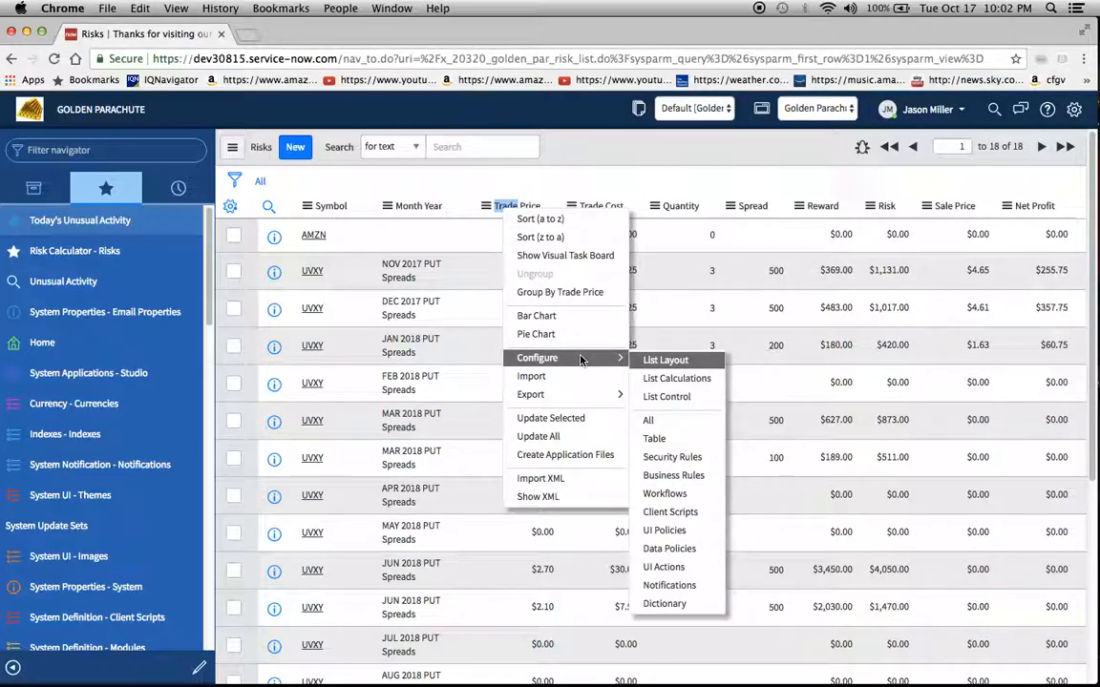
pyautogui.click(661, 379)
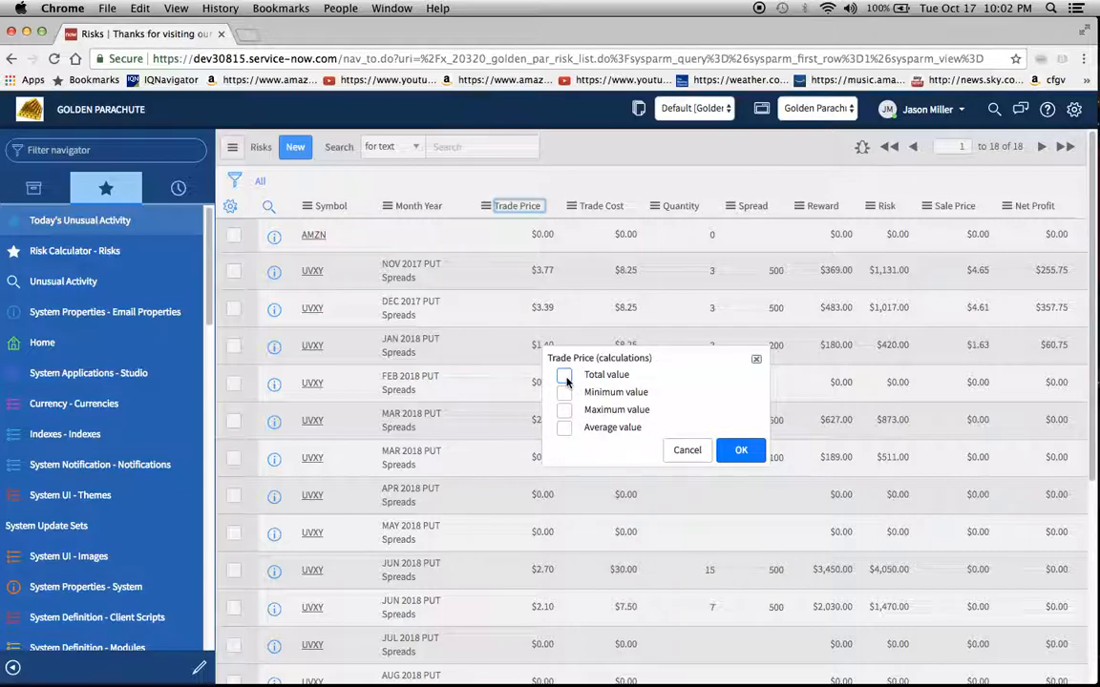
pyautogui.click(563, 376)
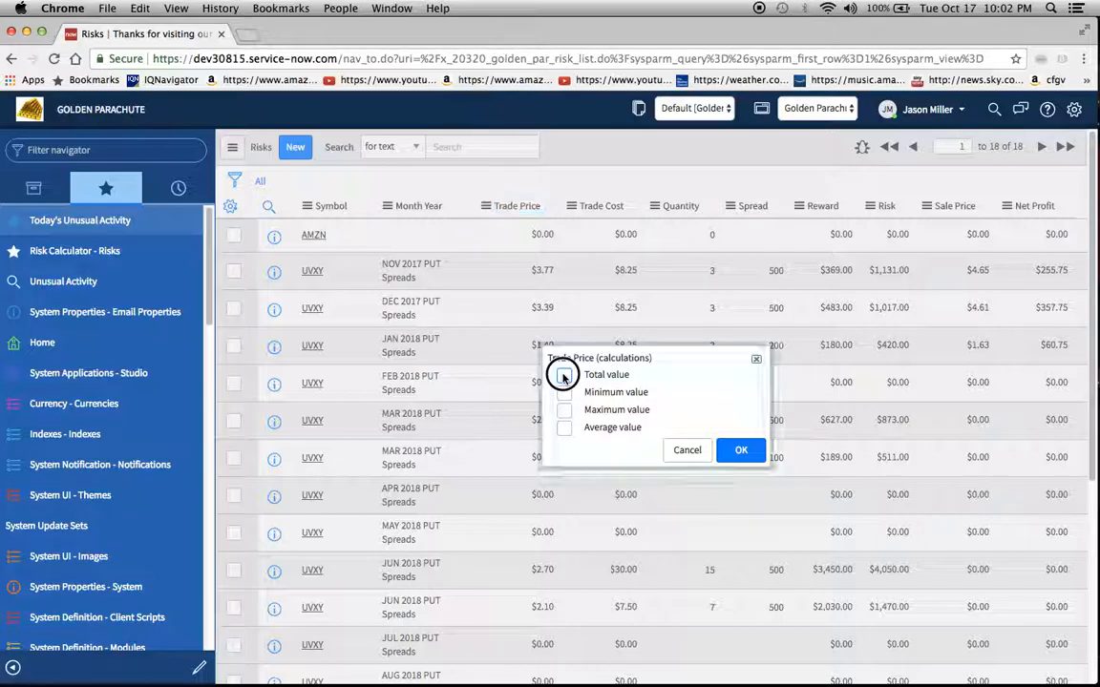
pyautogui.click(564, 427)
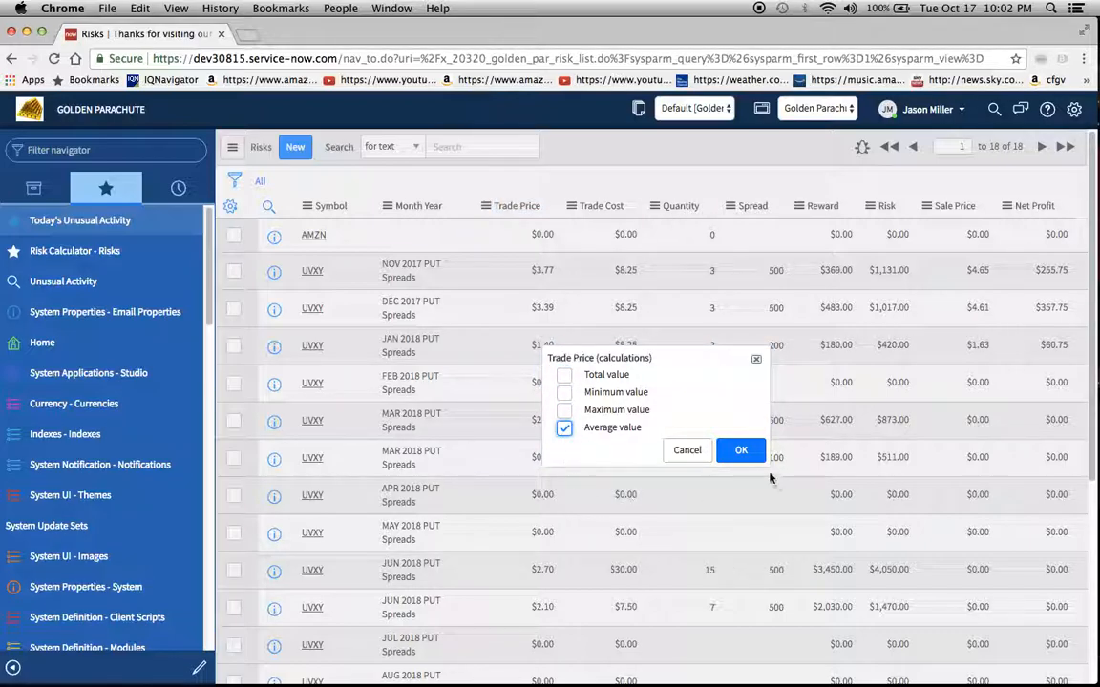
pyautogui.click(739, 450)
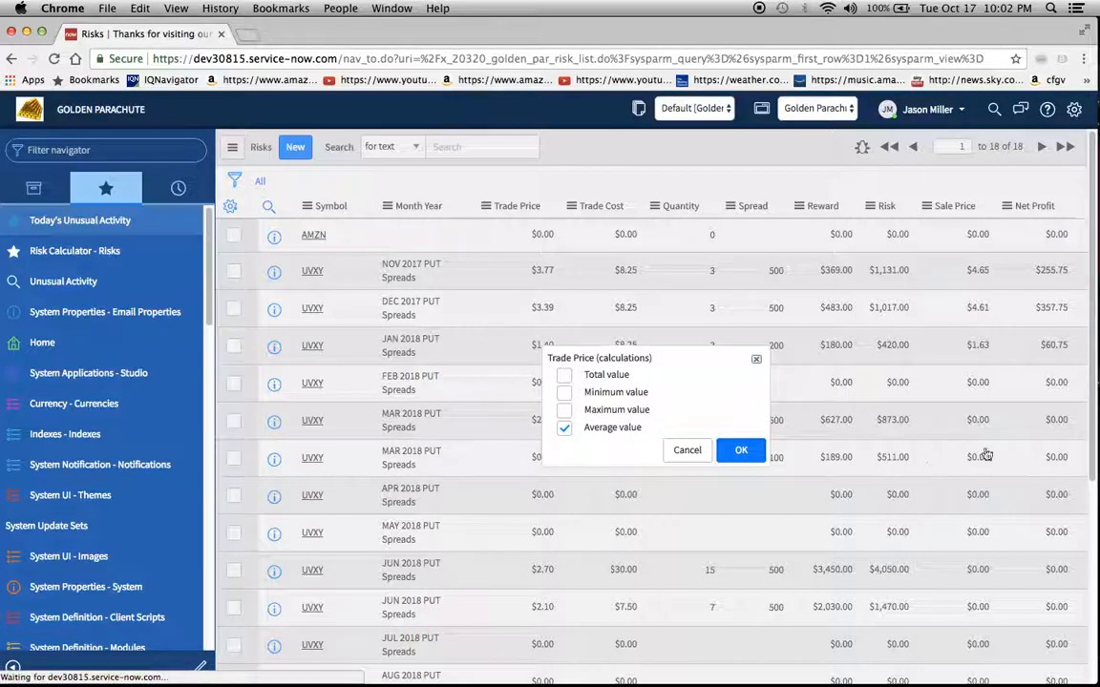
pyautogui.scroll(-5, 809, 437)
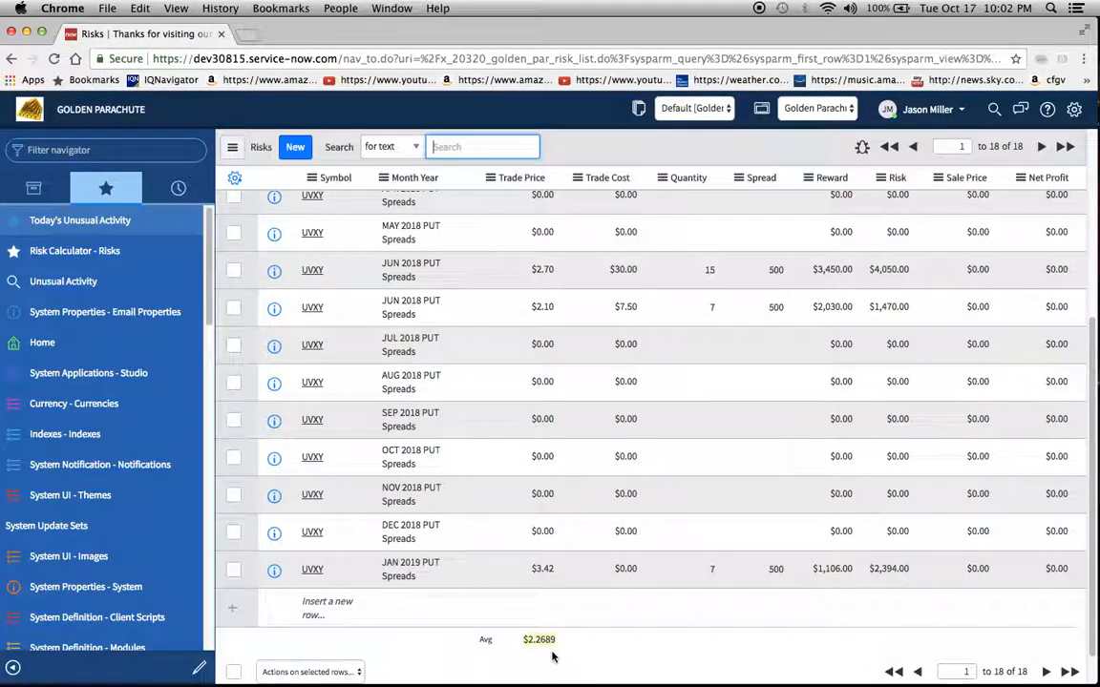
# - Add total value and average value calculations to the Net Profit column
pyautogui.scroll(10, 854, 609)
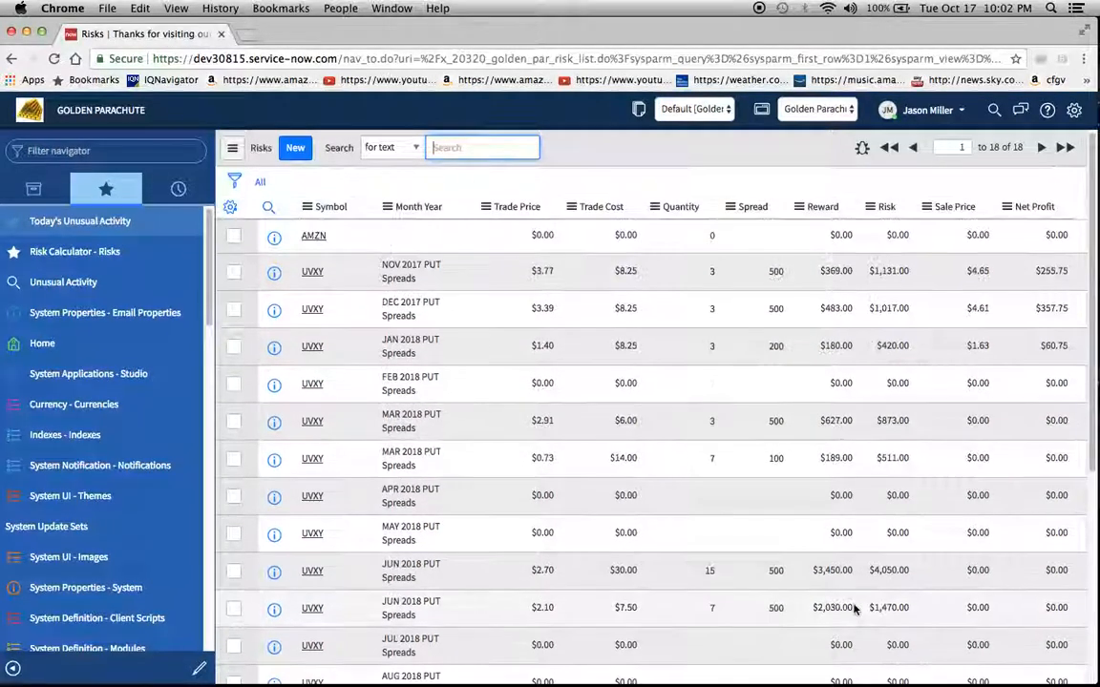
pyautogui.rightClick(1039, 214)
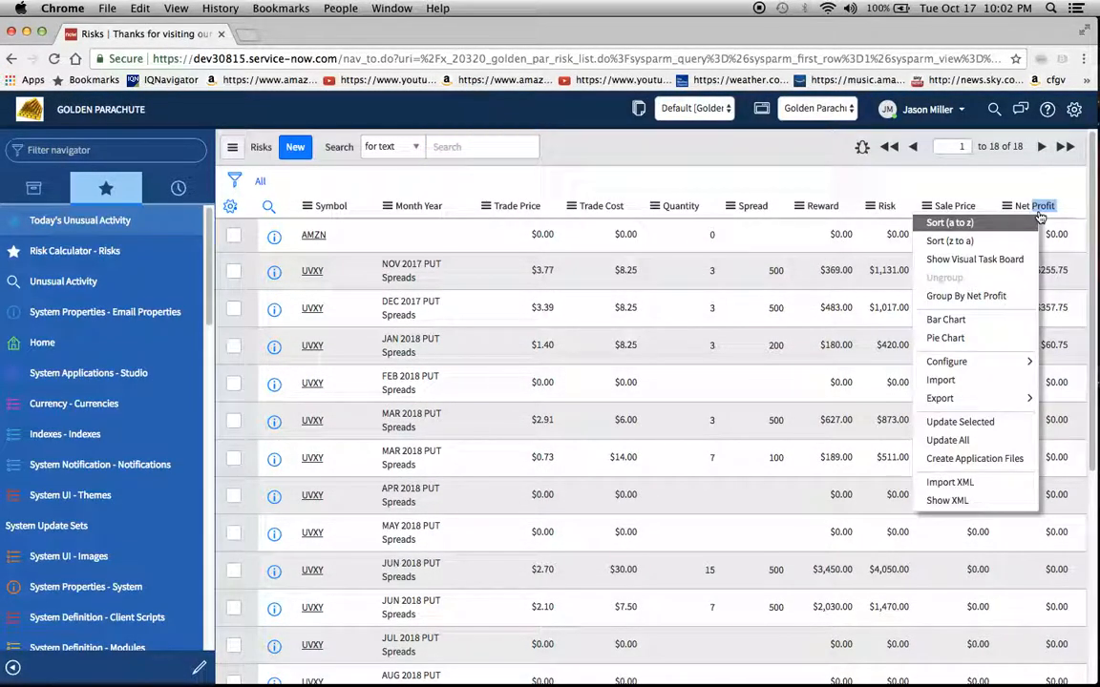
pyautogui.moveTo(991, 364)
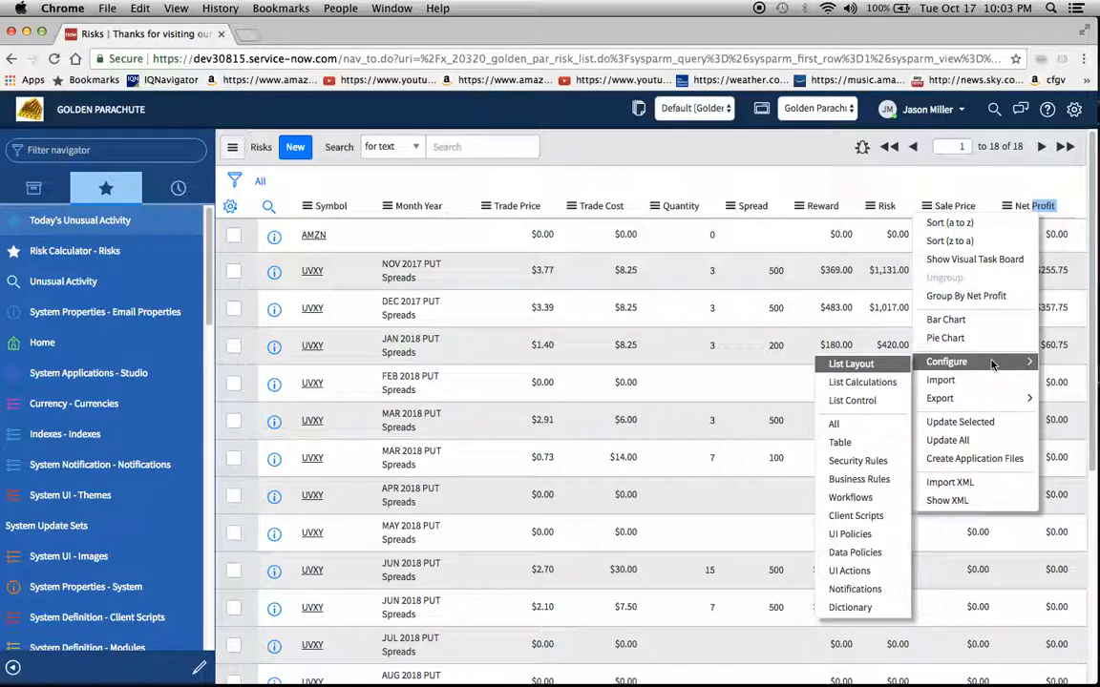
pyautogui.click(864, 382)
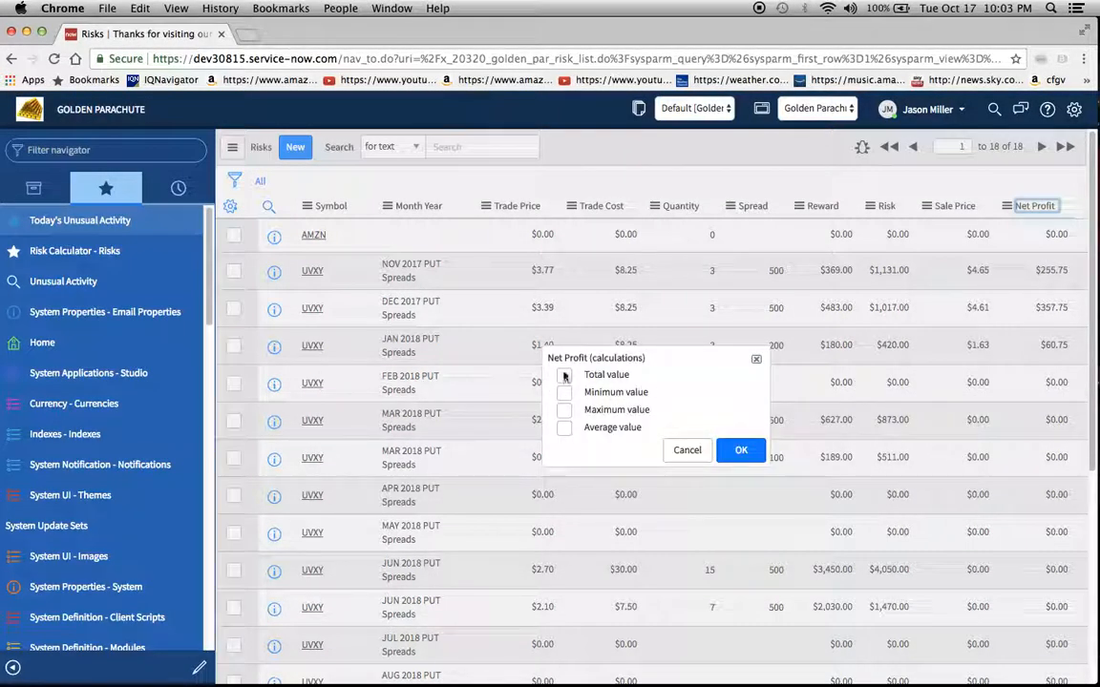
pyautogui.click(564, 376)
pyautogui.click(564, 429)
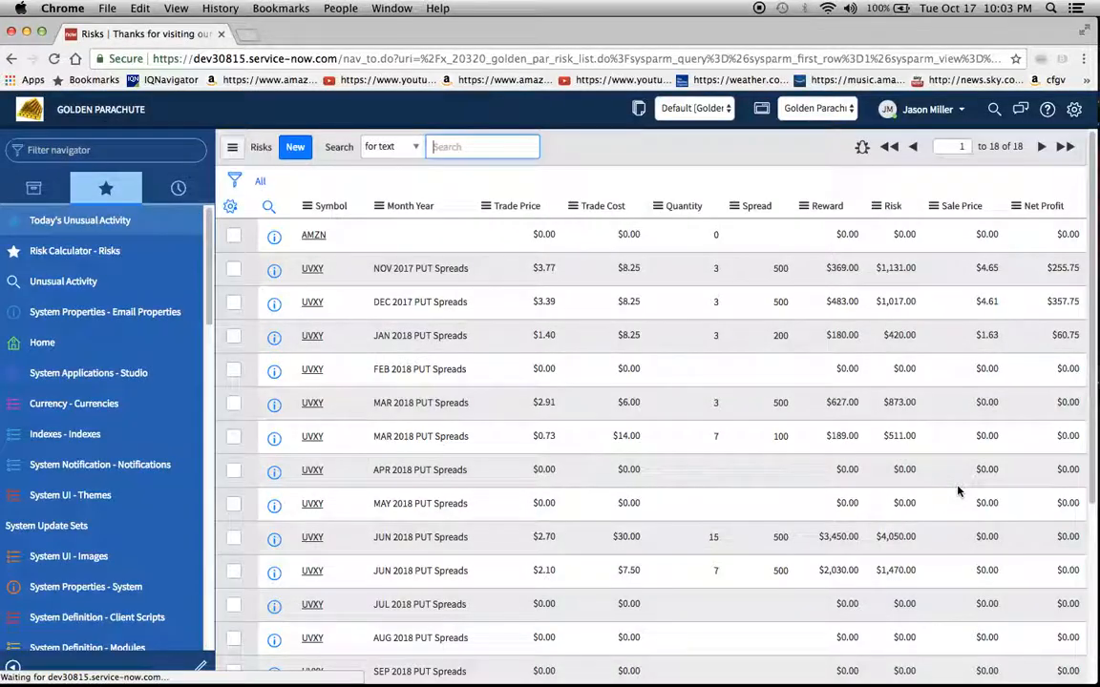
# - Examine the Trade Price and Net Profit calculations at the end of the Risks list against the records above
pyautogui.scroll(-3, 958, 491)
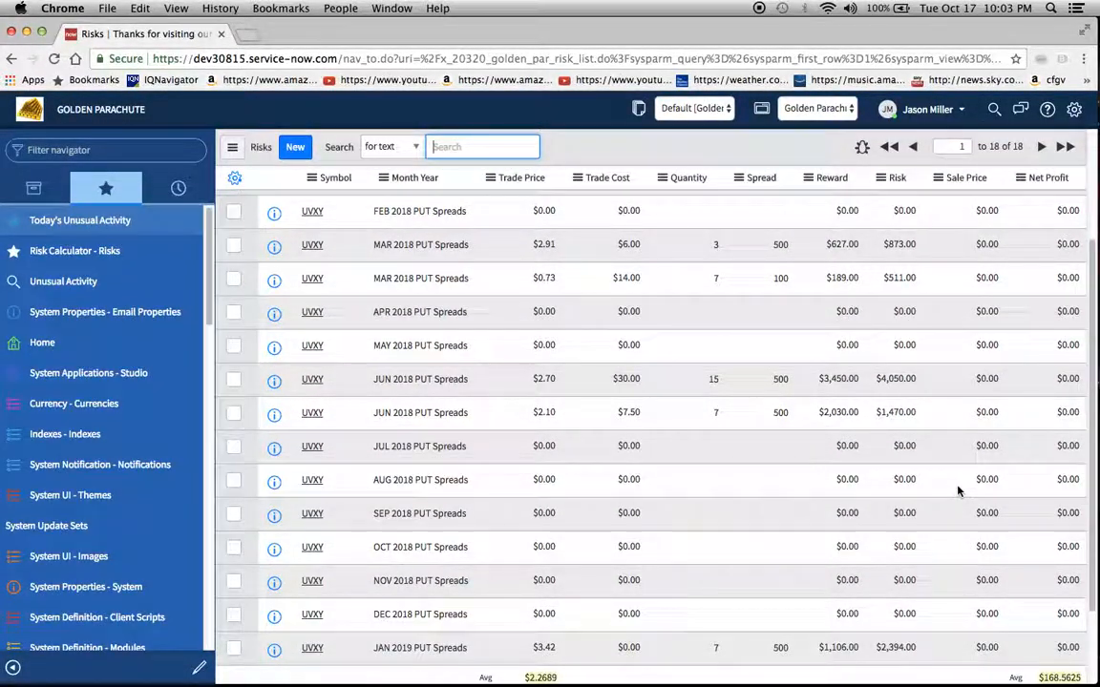
pyautogui.scroll(-3, 958, 490)
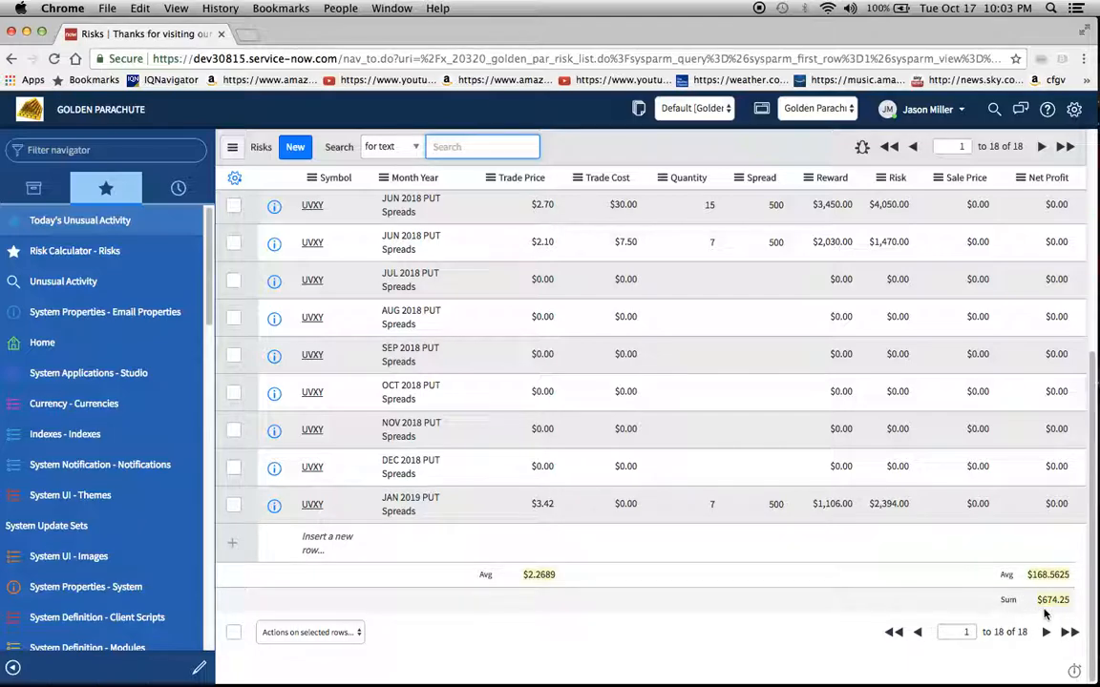
pyautogui.scroll(5, 1009, 276)
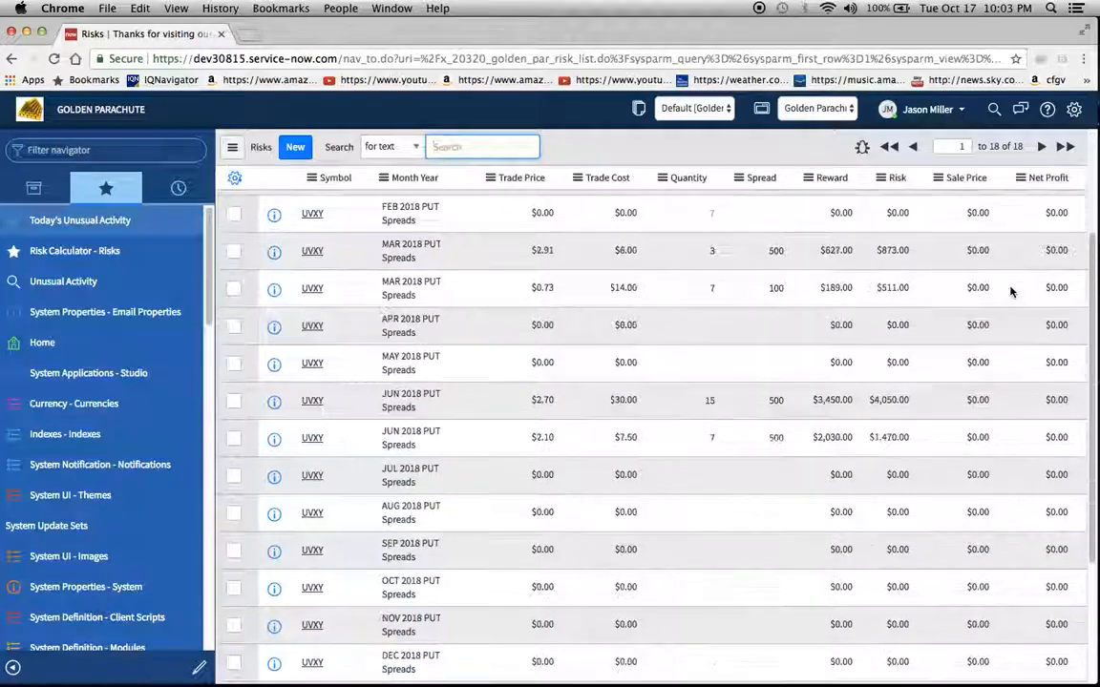
pyautogui.scroll(-5, 1011, 291)
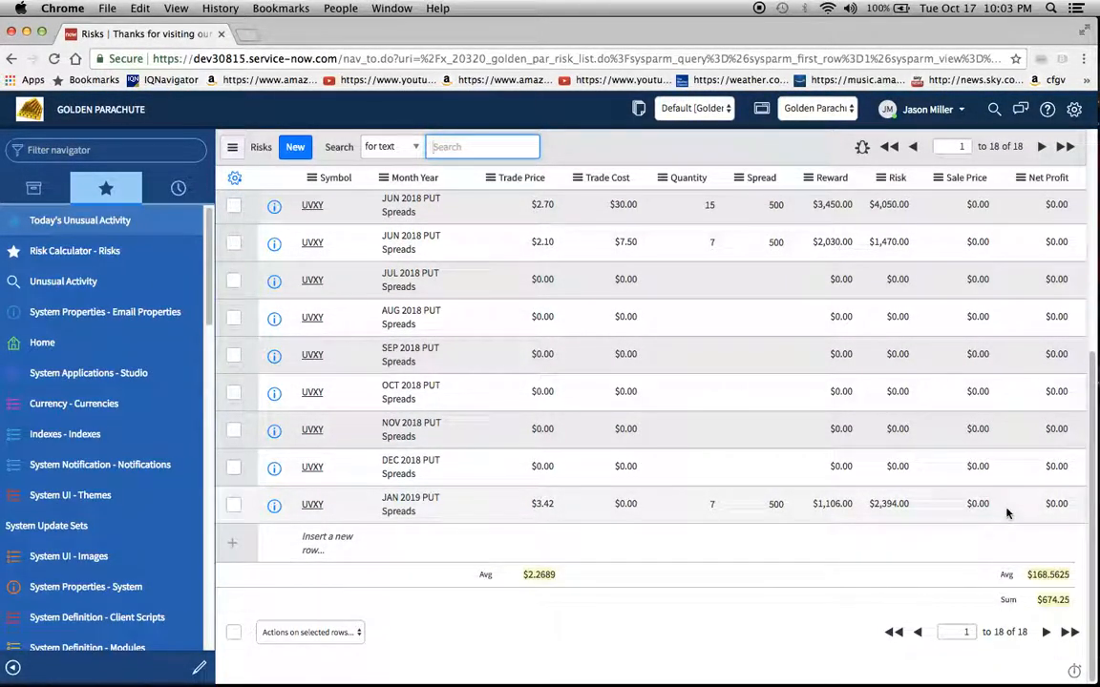
pyautogui.scroll(5, 974, 459)
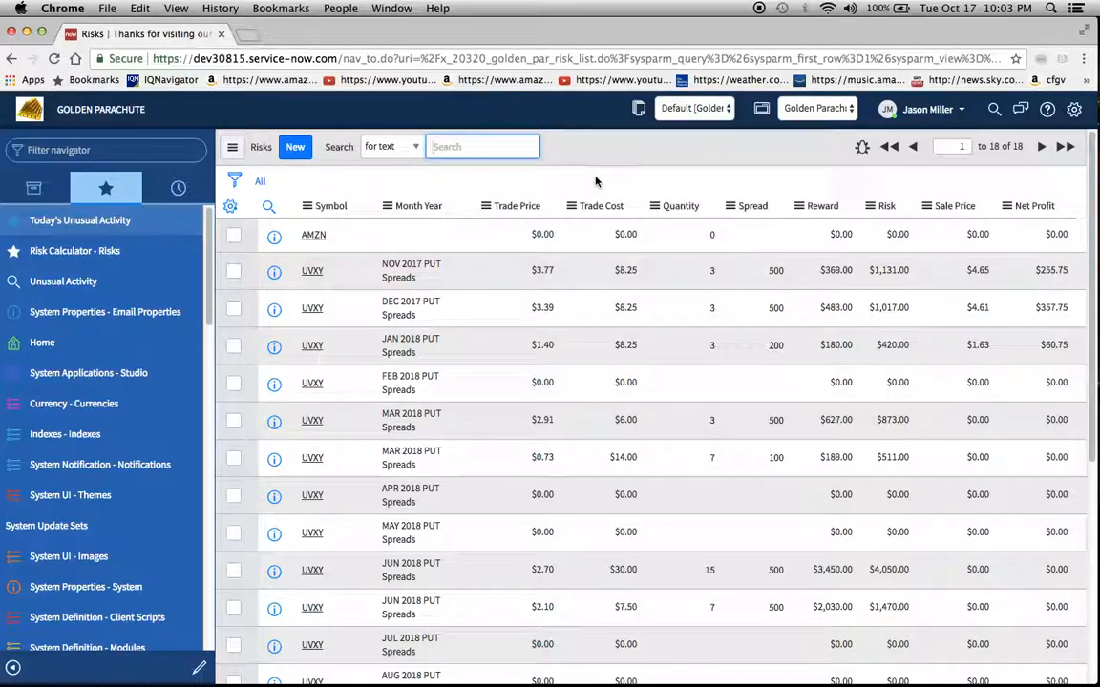
pyautogui.scroll(-8, 595, 181)
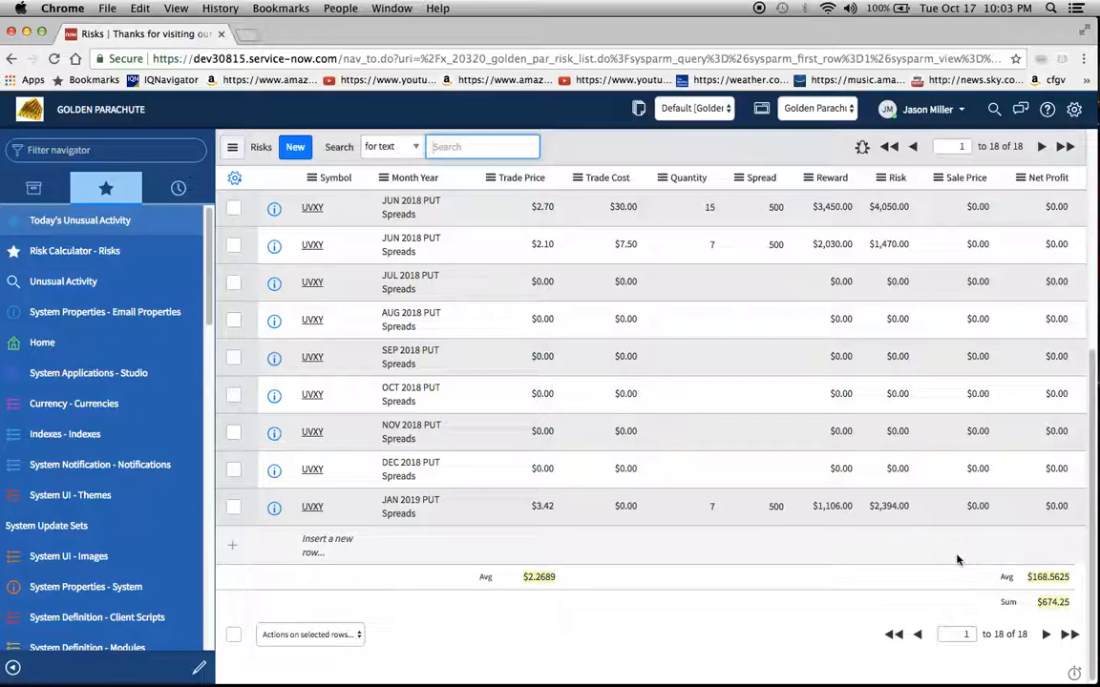
pyautogui.scroll(2, 1010, 552)
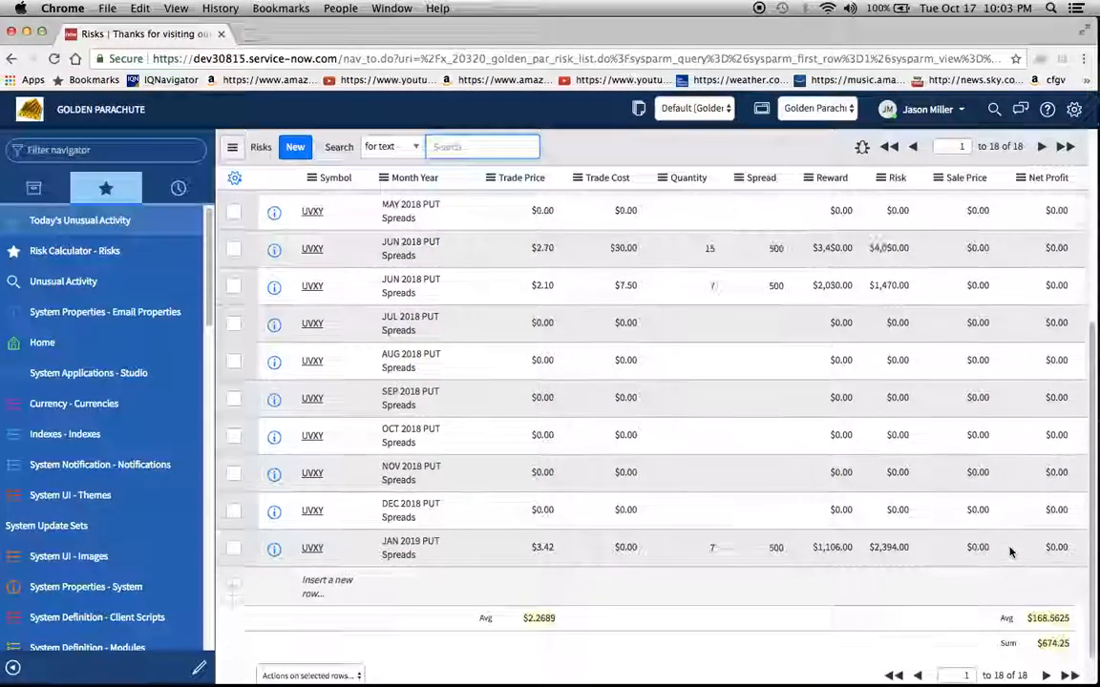
pyautogui.scroll(-3, 1010, 552)
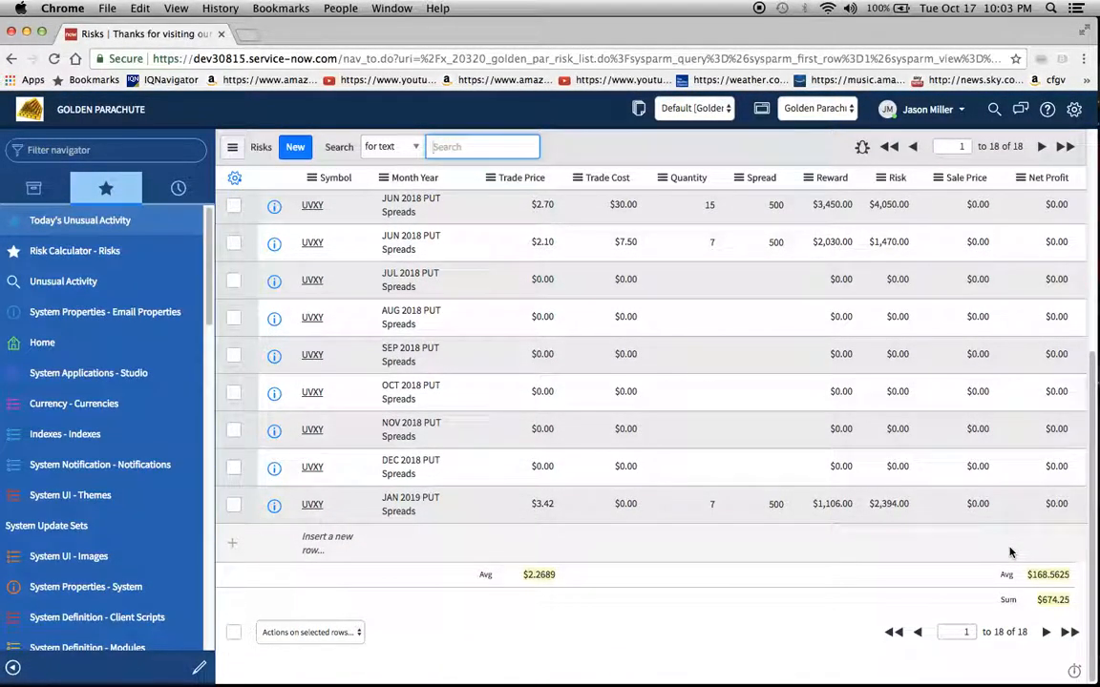